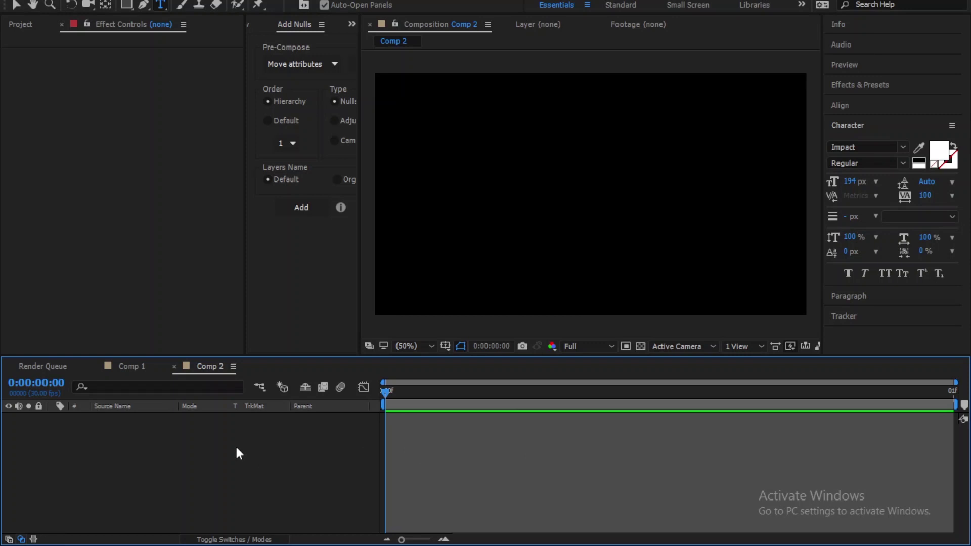
# - Create a new white Impact text layer reading 'MOGRAPH'
pyautogui.rightClick(237, 448)
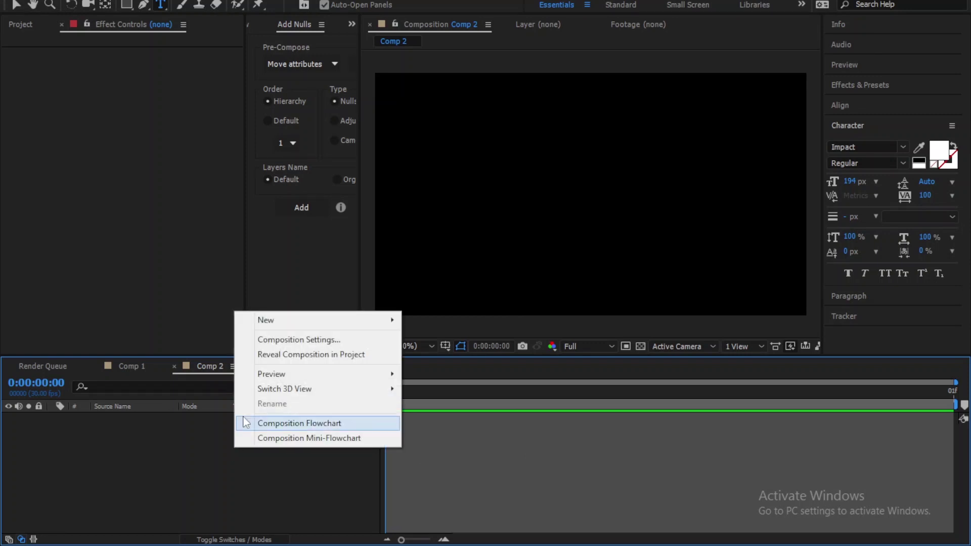
pyautogui.click(448, 339)
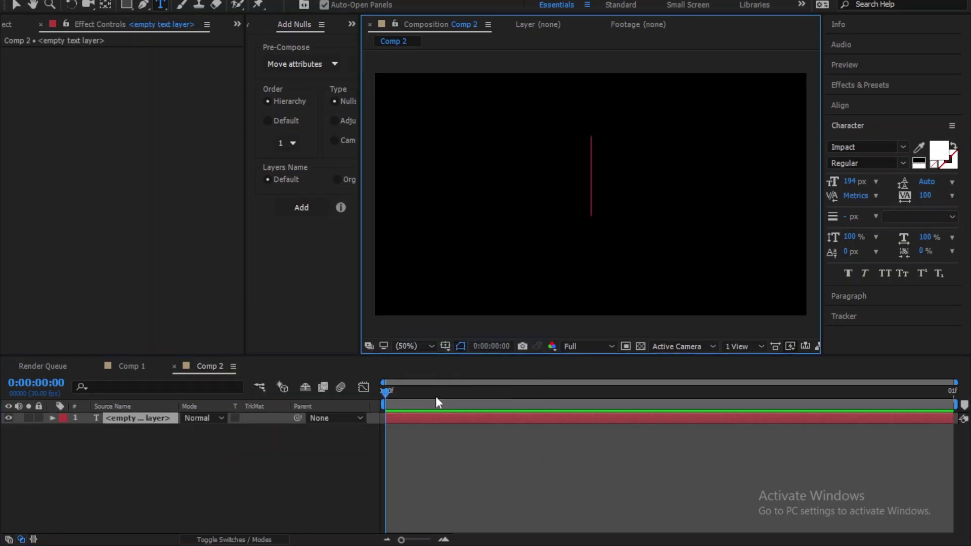
pyautogui.write('MOGR')
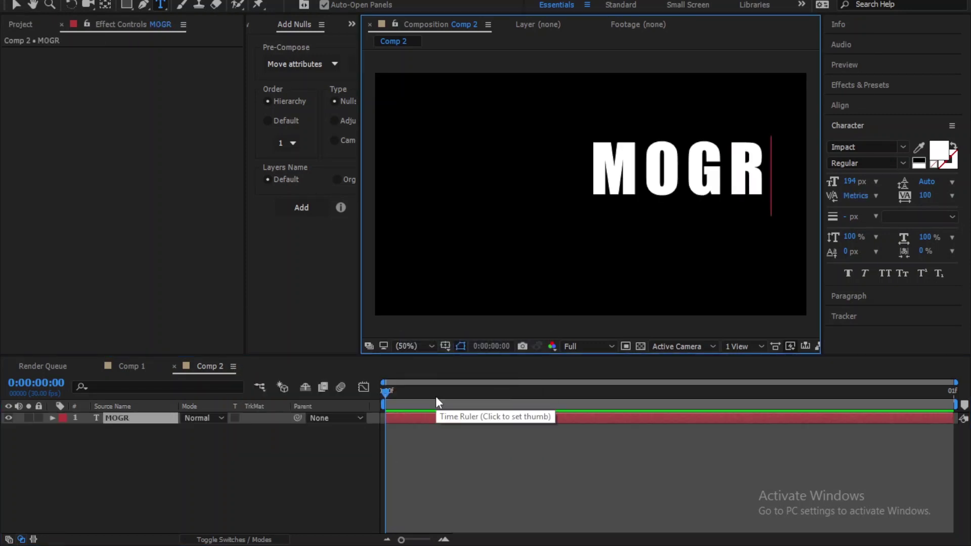
pyautogui.write('APH')
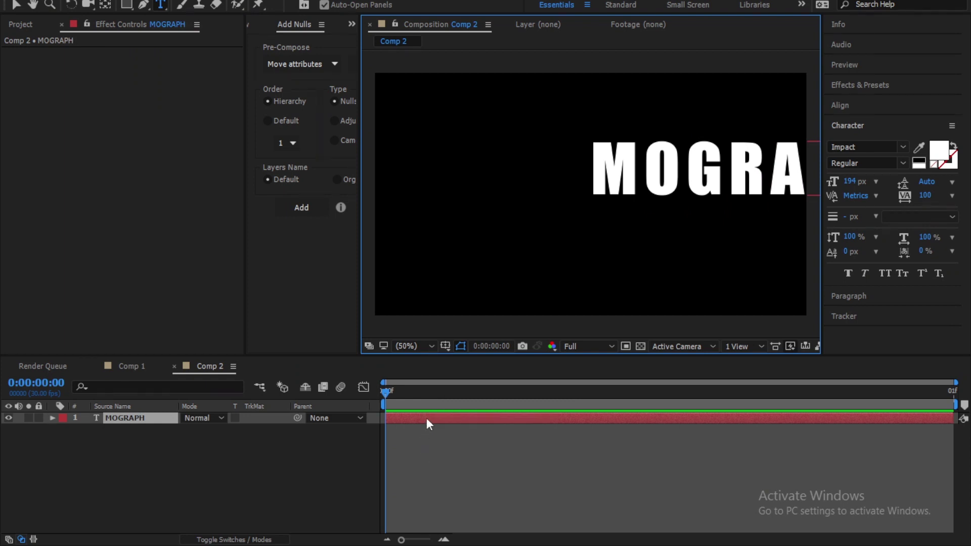
pyautogui.click(427, 418)
# - Centre the MOGRAPH layer horizontally and vertically with the Align panel
pyautogui.moveTo(723, 156); pyautogui.dragTo(597, 161)
pyautogui.click(865, 109)
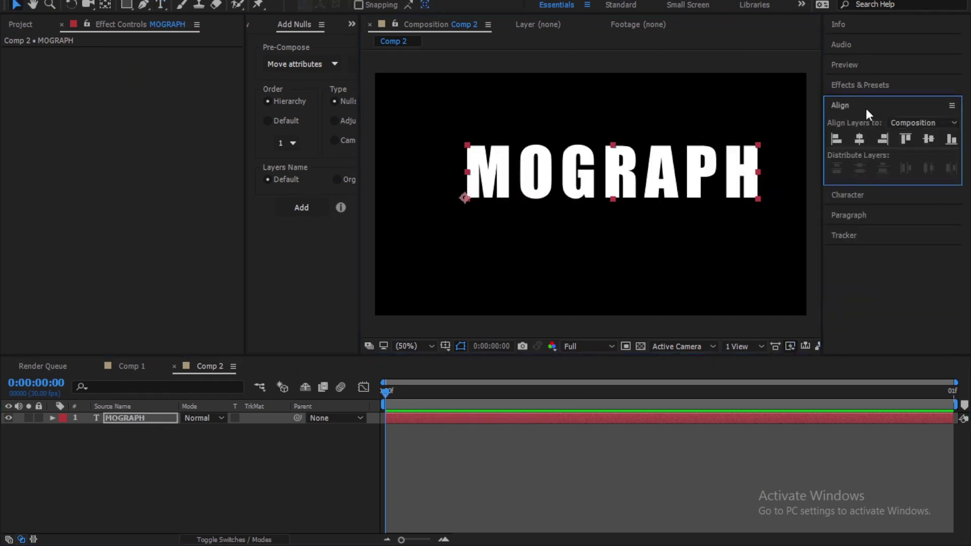
pyautogui.click(860, 139)
pyautogui.click(929, 140)
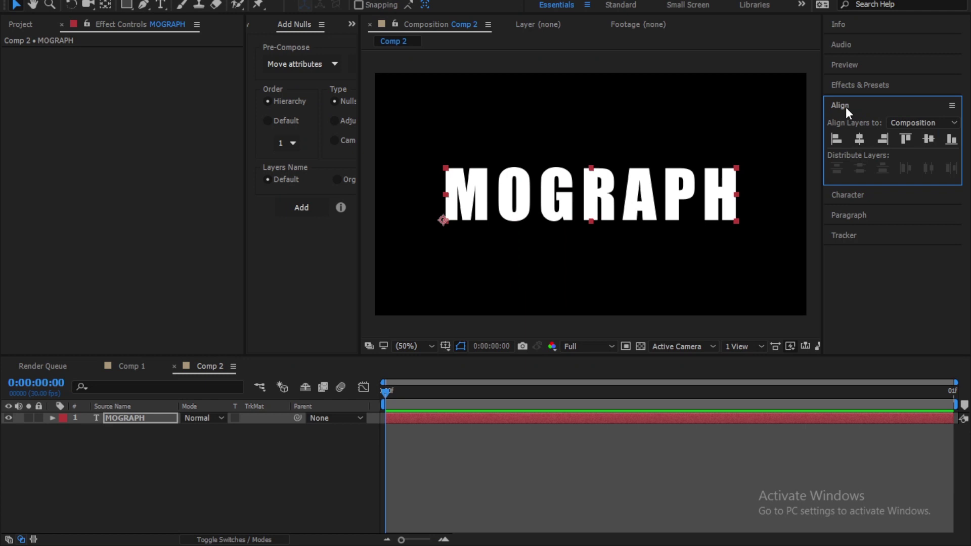
pyautogui.click(846, 107)
pyautogui.click(419, 418)
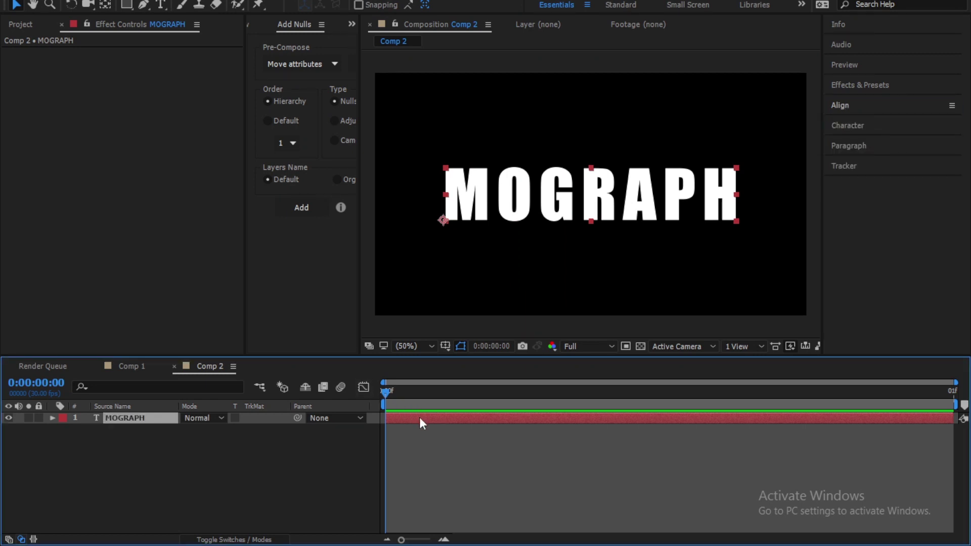
# - Apply Gradient Ramp to MOGRAPH and set its Start Color to pink
pyautogui.hotkey('ctrl', 'space')
pyautogui.write('grad')
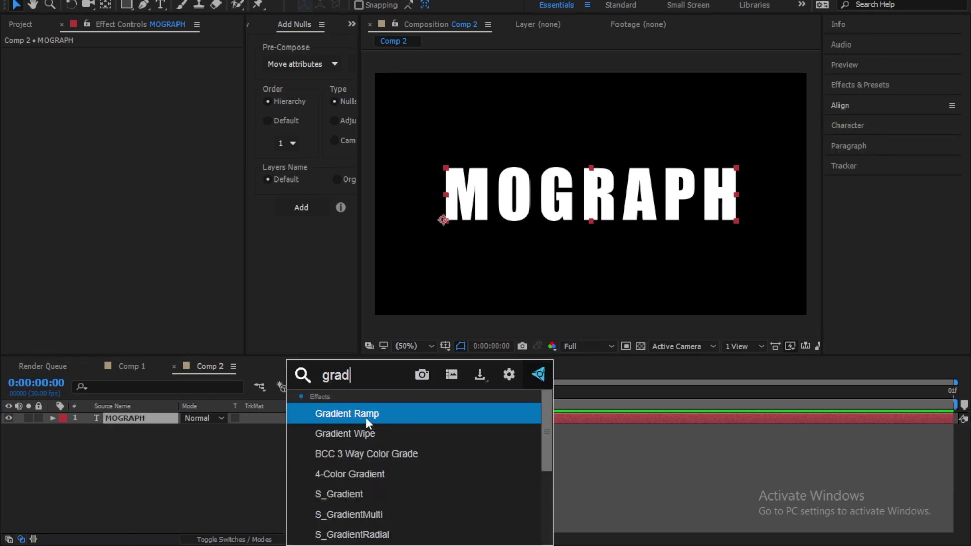
pyautogui.click(366, 418)
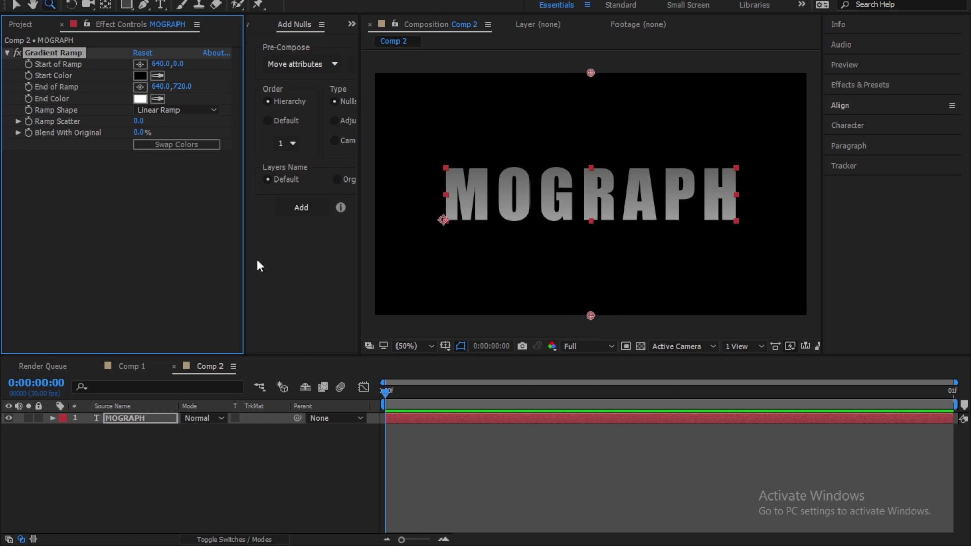
pyautogui.click(389, 393)
pyautogui.click(140, 76)
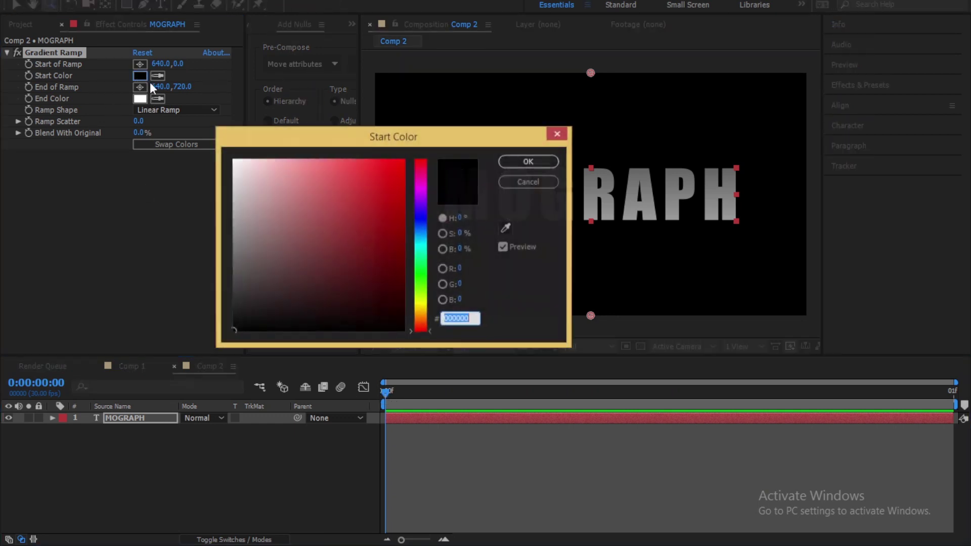
pyautogui.click(310, 160)
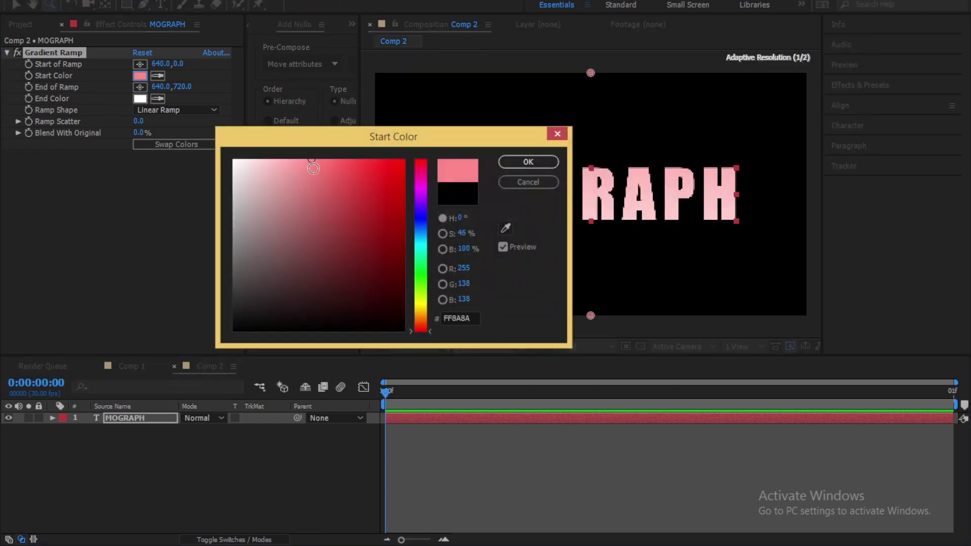
pyautogui.moveTo(313, 168); pyautogui.dragTo(300, 116)
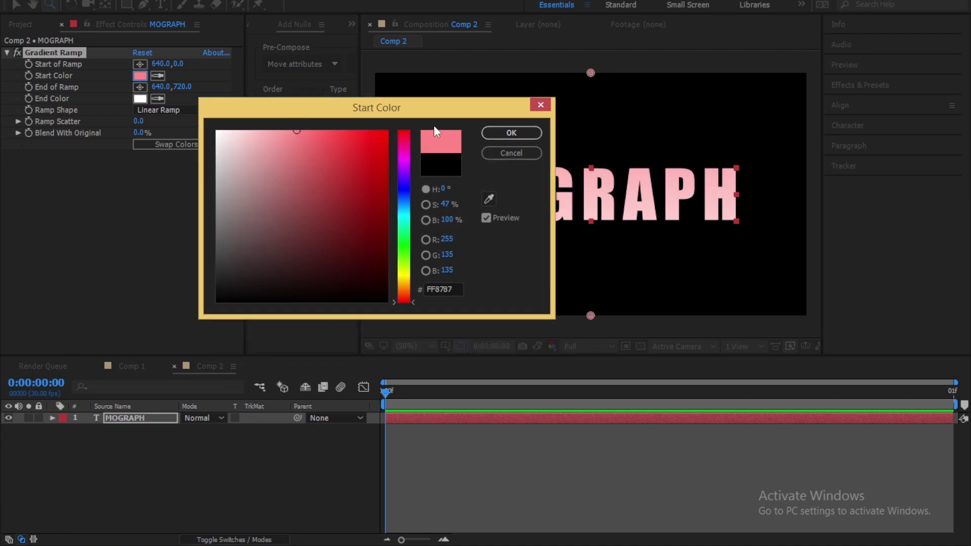
pyautogui.click(504, 134)
# - Set the ramp End Color to light grey and move the end point closer to the text
pyautogui.click(140, 99)
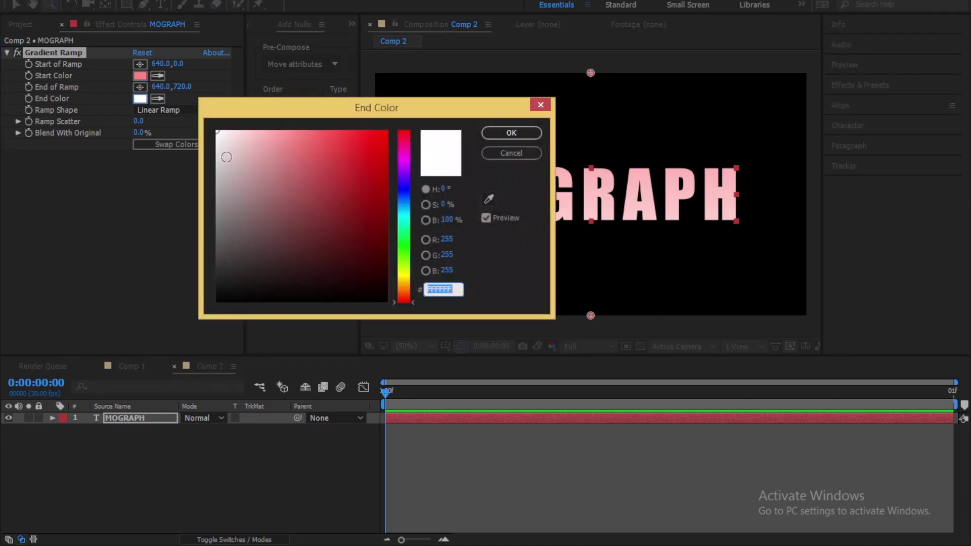
pyautogui.click(220, 190)
pyautogui.moveTo(220, 189)
pyautogui.mouseDown()
pyautogui.moveTo(202, 195)
pyautogui.moveTo(211, 165)
pyautogui.mouseUp()
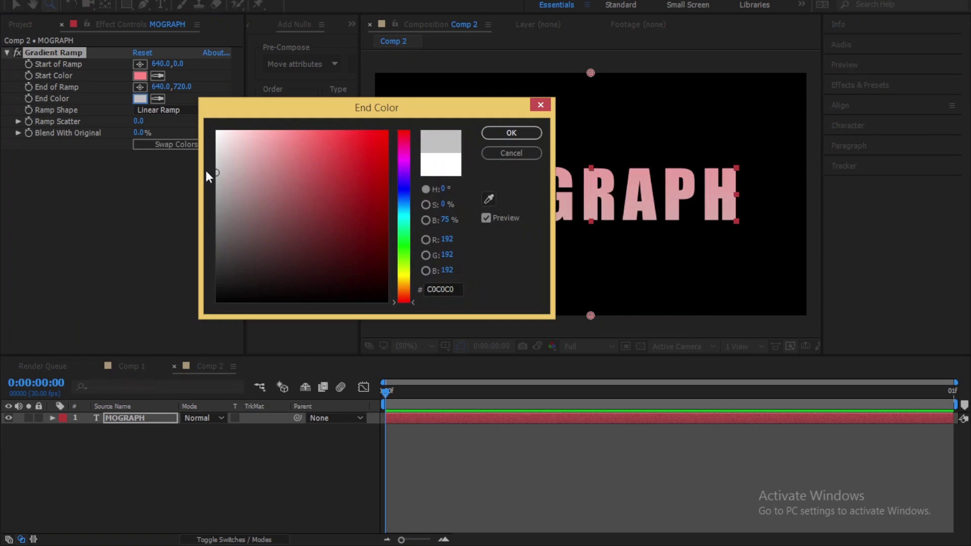
pyautogui.click(511, 134)
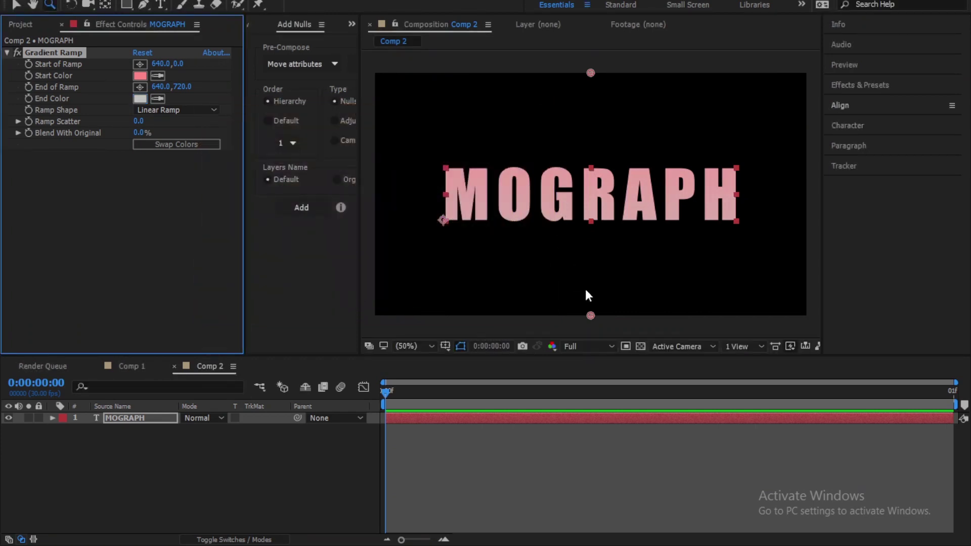
pyautogui.moveTo(591, 316); pyautogui.dragTo(590, 295)
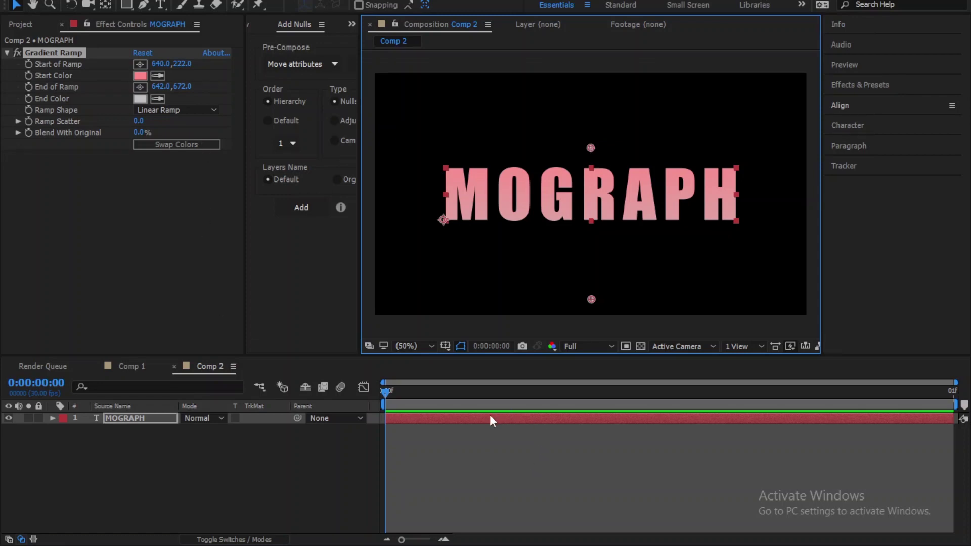
pyautogui.click(460, 418)
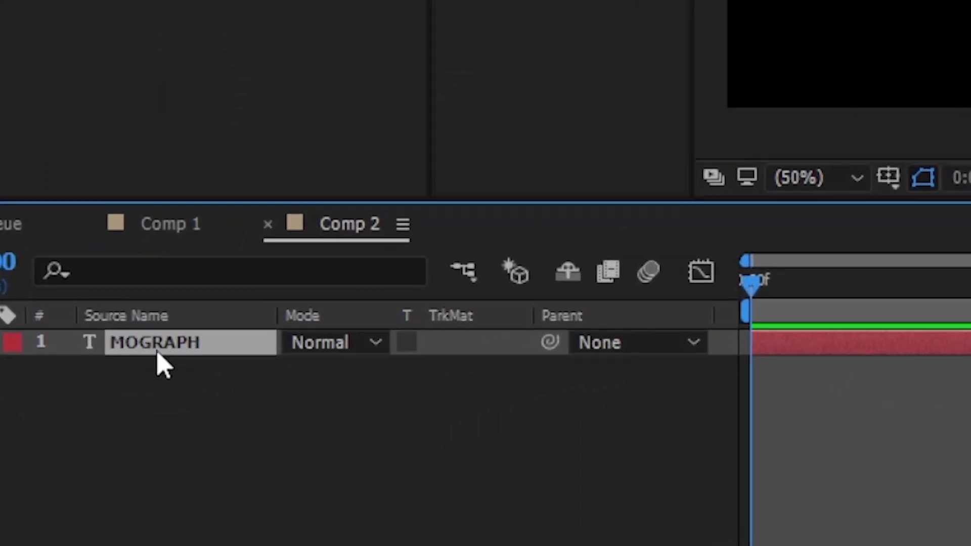
# - Add a Stroke layer style to MOGRAPH, keeping the colour white
pyautogui.rightClick(122, 419)
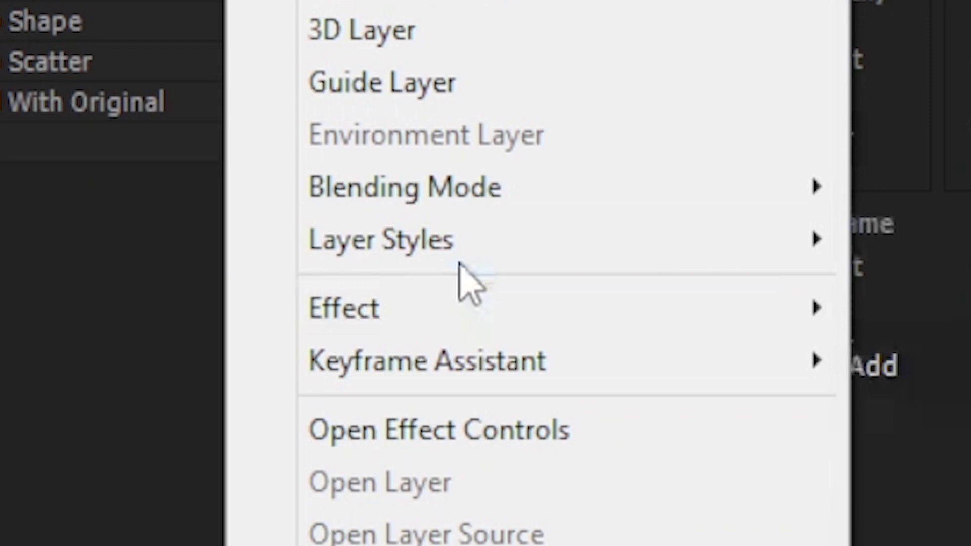
pyautogui.moveTo(145, 11)
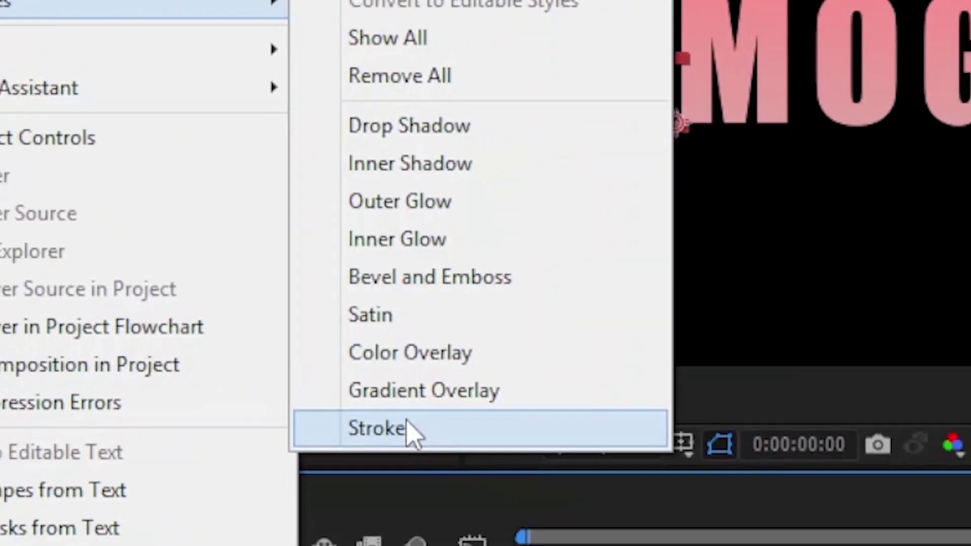
pyautogui.click(409, 432)
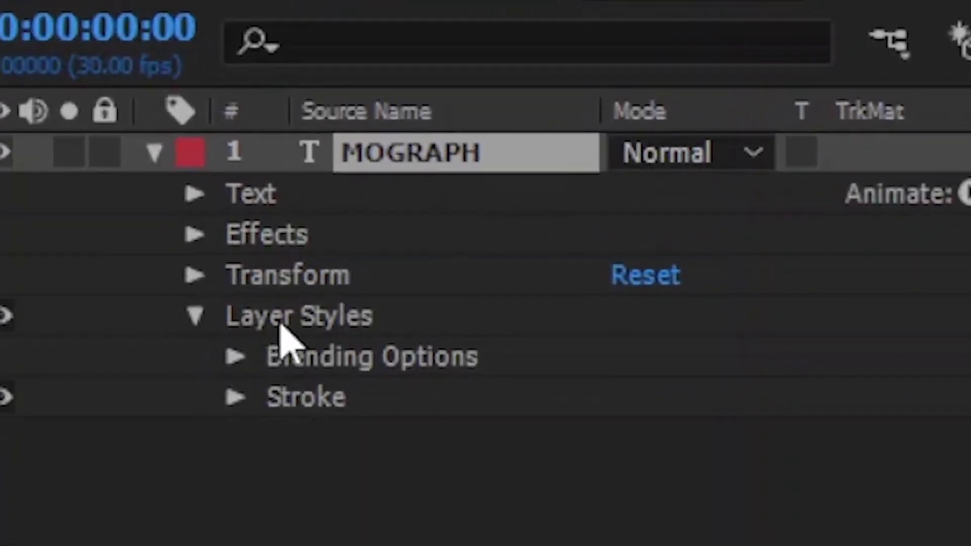
pyautogui.click(277, 323)
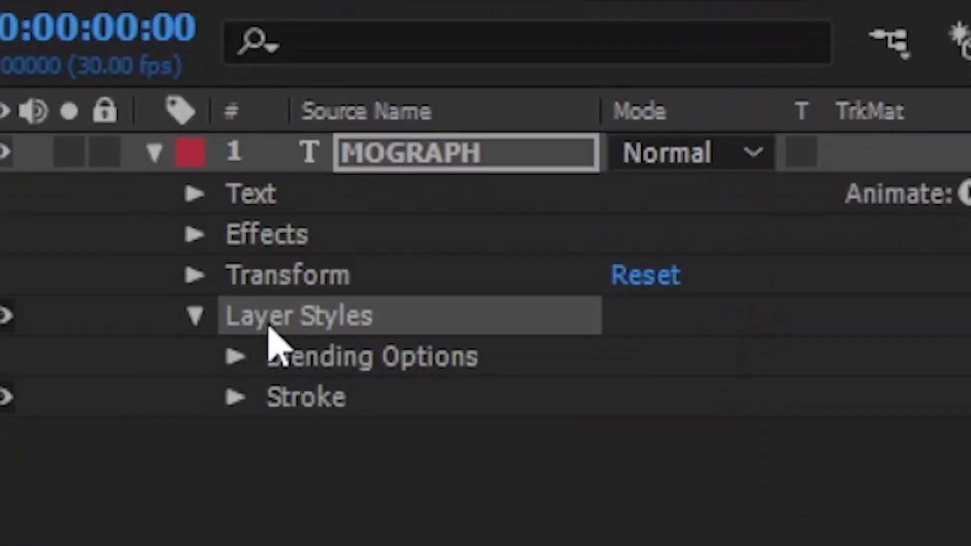
pyautogui.click(236, 397)
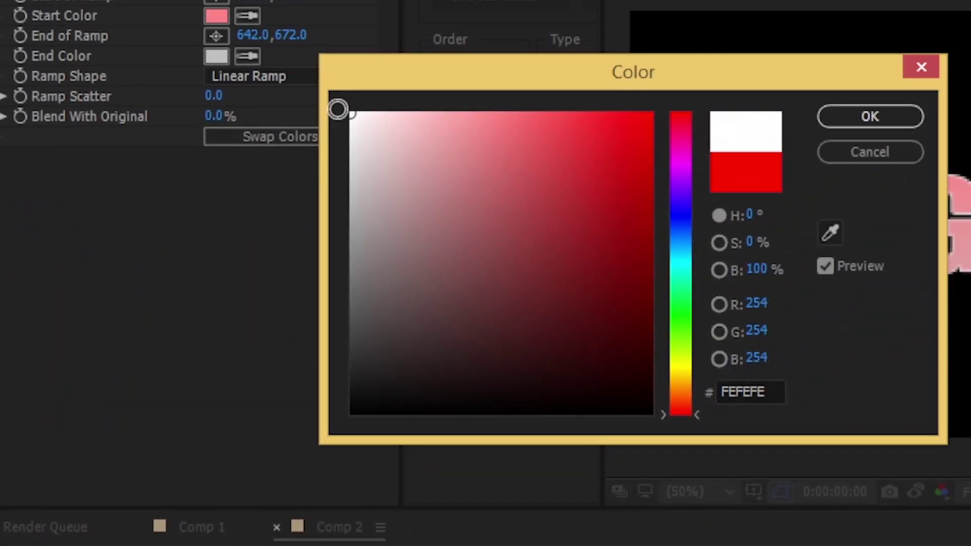
pyautogui.click(866, 124)
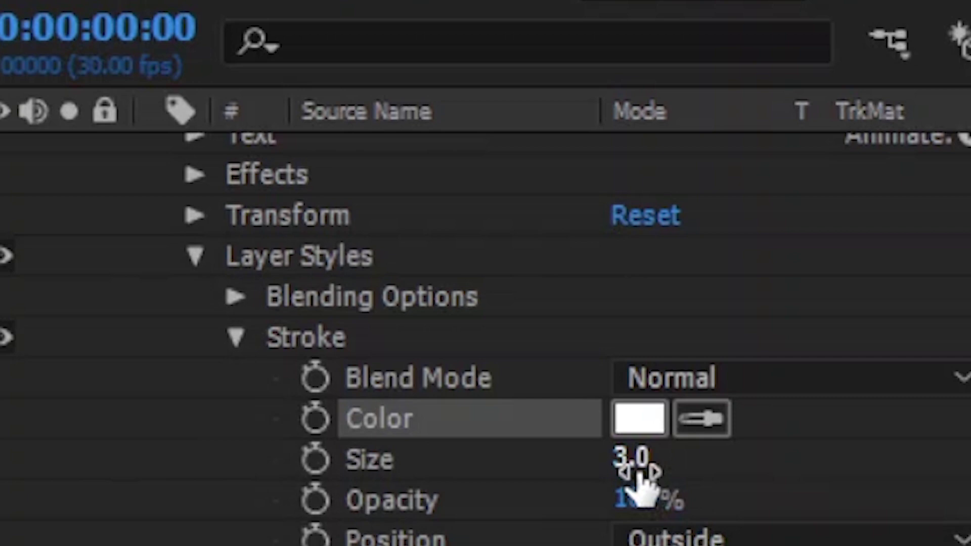
# - Set the stroke Size to 7
pyautogui.click(633, 459)
pyautogui.write('8')
pyautogui.press('Return')
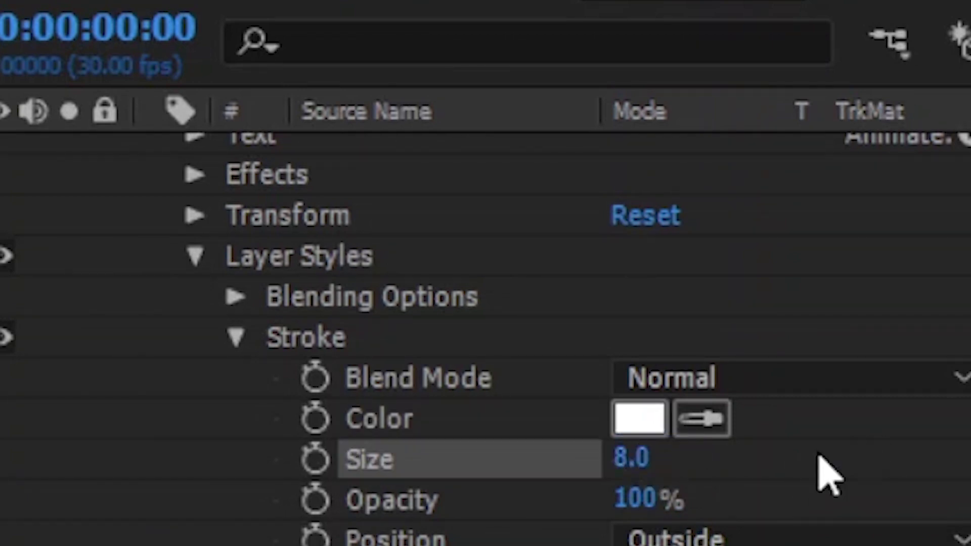
pyautogui.click(634, 459)
pyautogui.write('7')
pyautogui.press('Return')
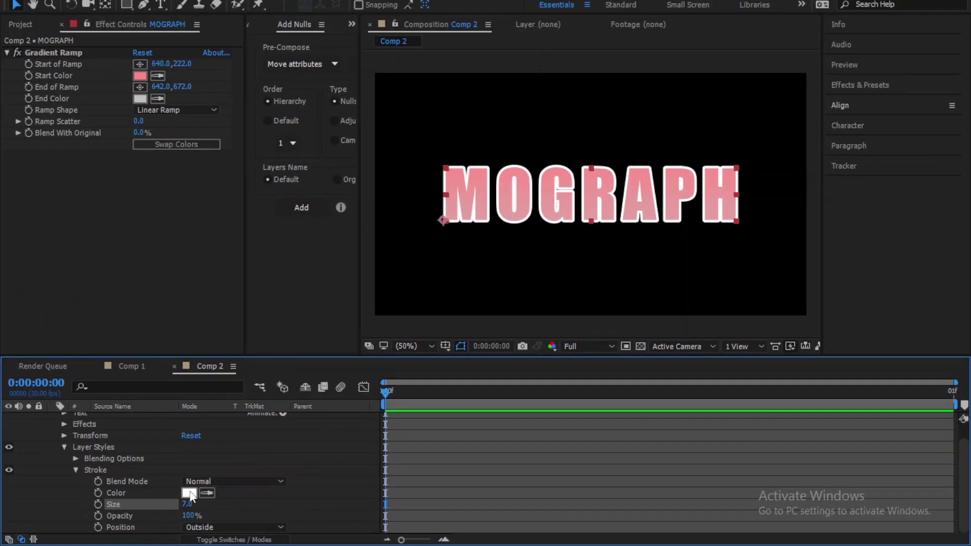
# - Keep the stroke white with Normal blend mode and collapse the Stroke settings
pyautogui.click(189, 493)
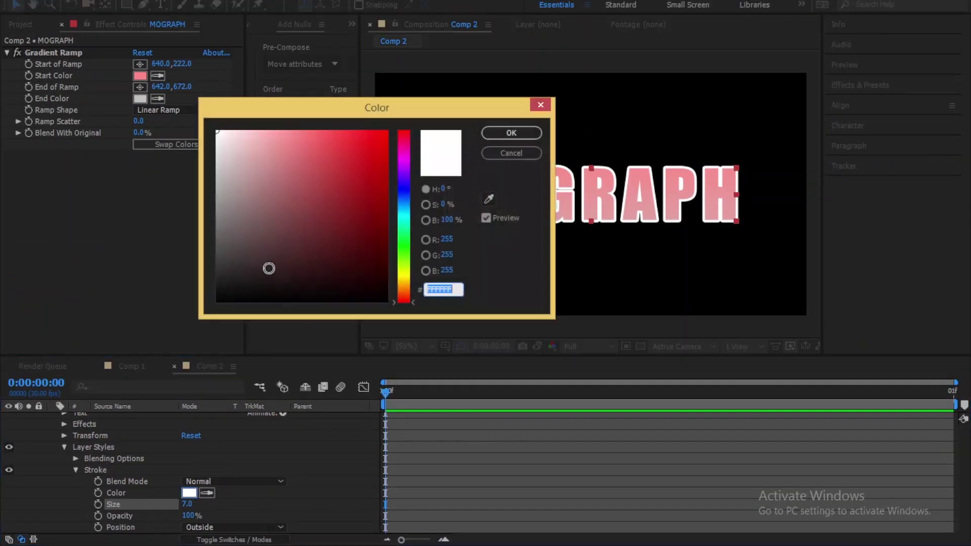
pyautogui.moveTo(269, 268)
pyautogui.mouseDown()
pyautogui.moveTo(387, 163)
pyautogui.moveTo(264, 209)
pyautogui.moveTo(266, 165)
pyautogui.moveTo(191, 130)
pyautogui.mouseUp()
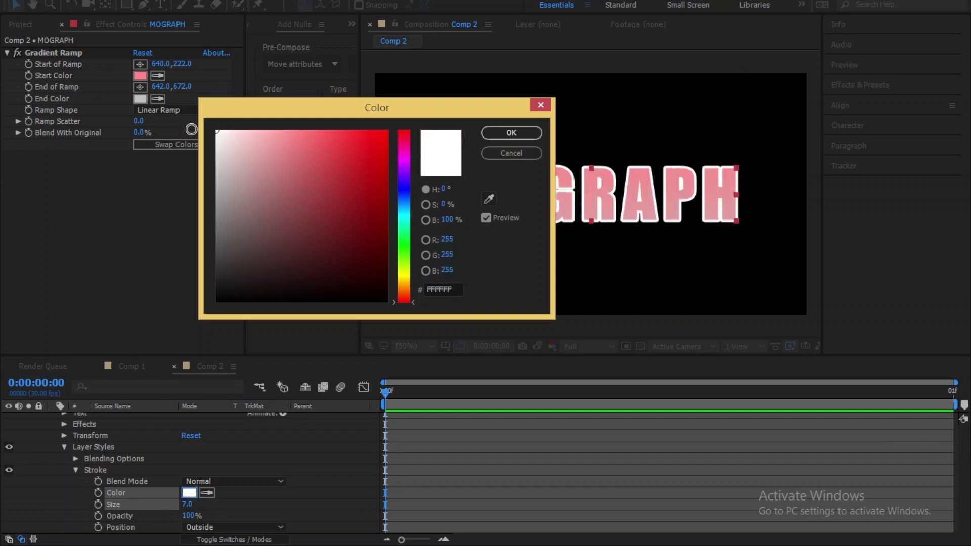
pyautogui.click(512, 134)
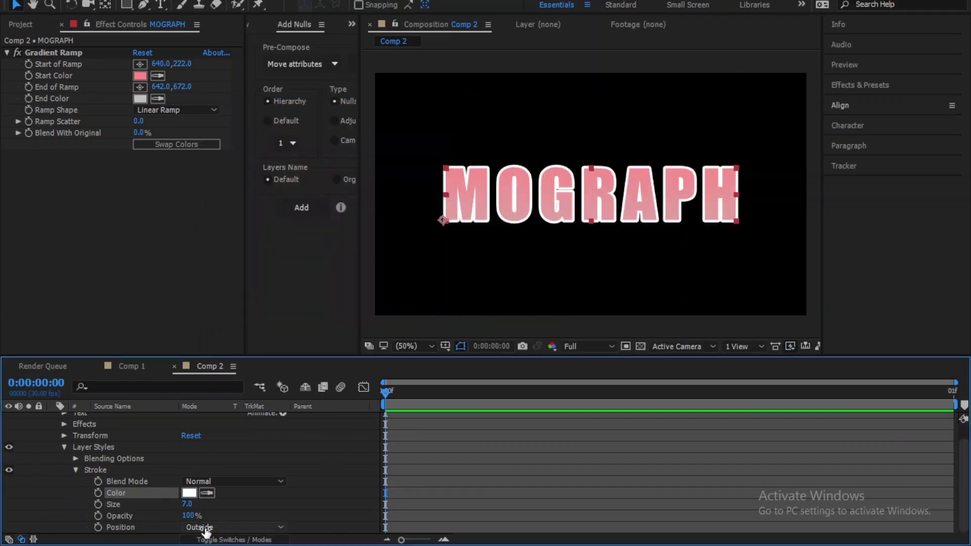
pyautogui.click(218, 483)
pyautogui.click(235, 290)
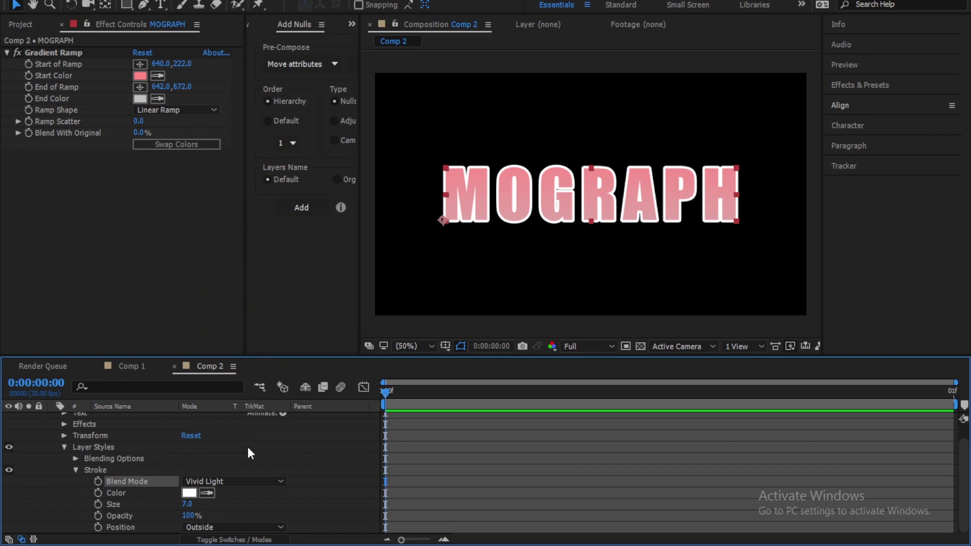
pyautogui.click(233, 482)
pyautogui.click(238, 48)
pyautogui.click(237, 462)
pyautogui.click(76, 472)
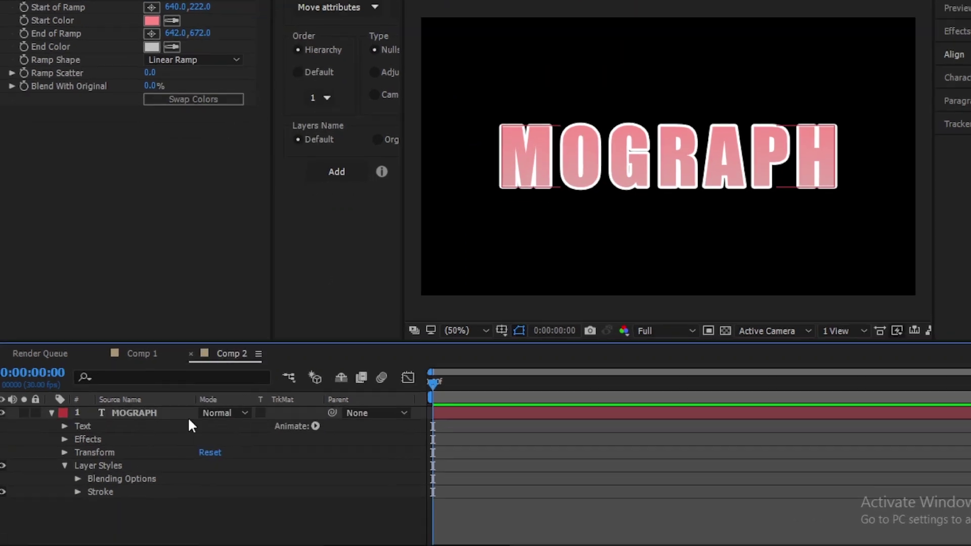
# - Add a Drop Shadow to MOGRAPH with 100% opacity and Normal blend mode
pyautogui.rightClick(173, 418)
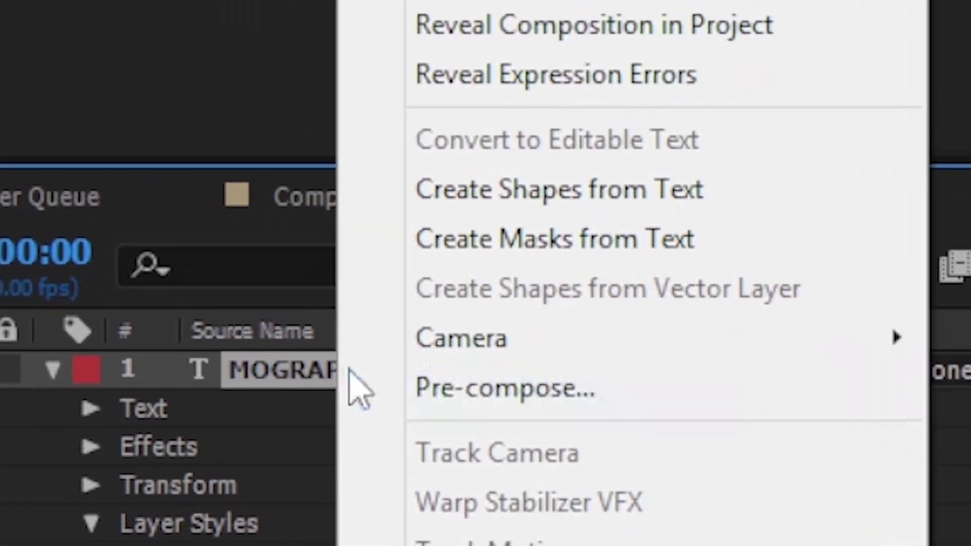
pyautogui.moveTo(121, 26)
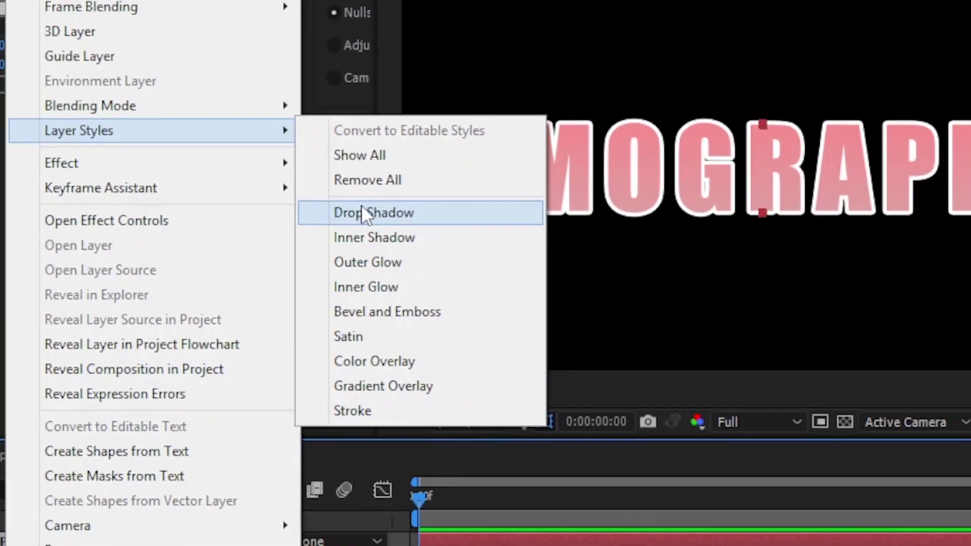
pyautogui.click(407, 236)
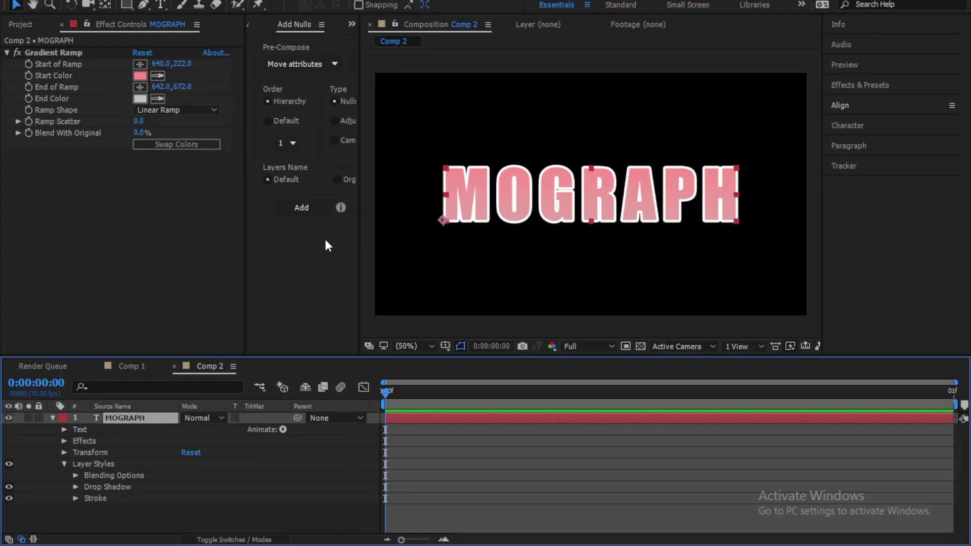
pyautogui.click(76, 487)
pyautogui.scroll(-2, 151, 493)
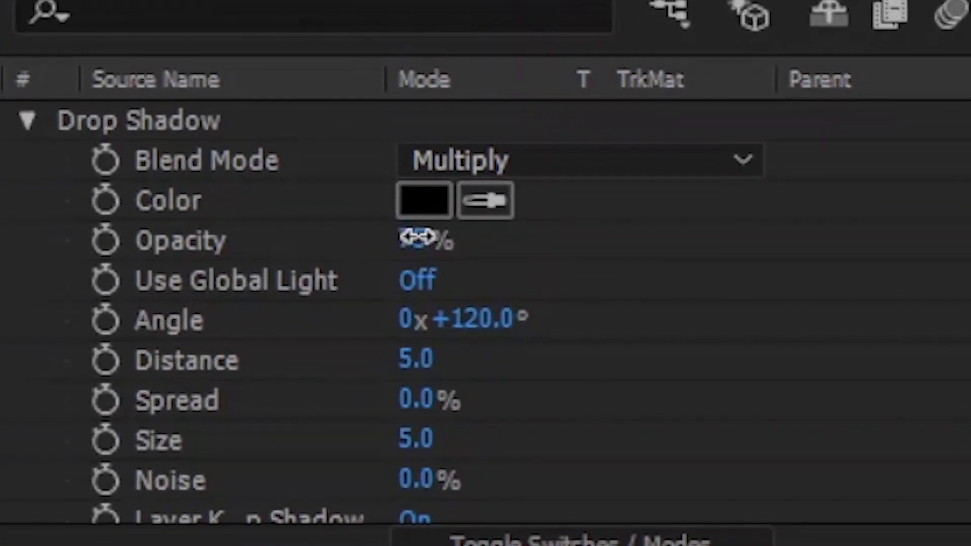
pyautogui.moveTo(382, 269); pyautogui.dragTo(479, 270)
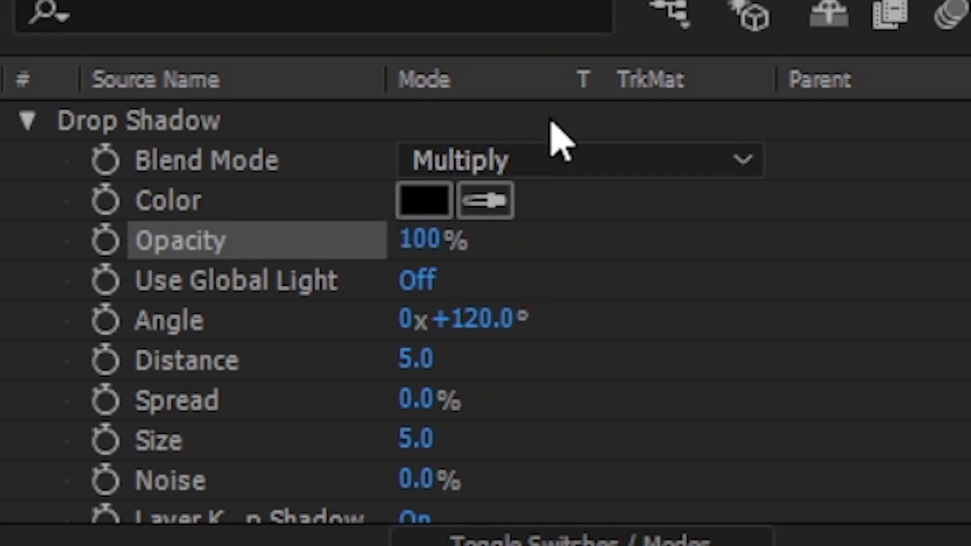
pyautogui.click(555, 158)
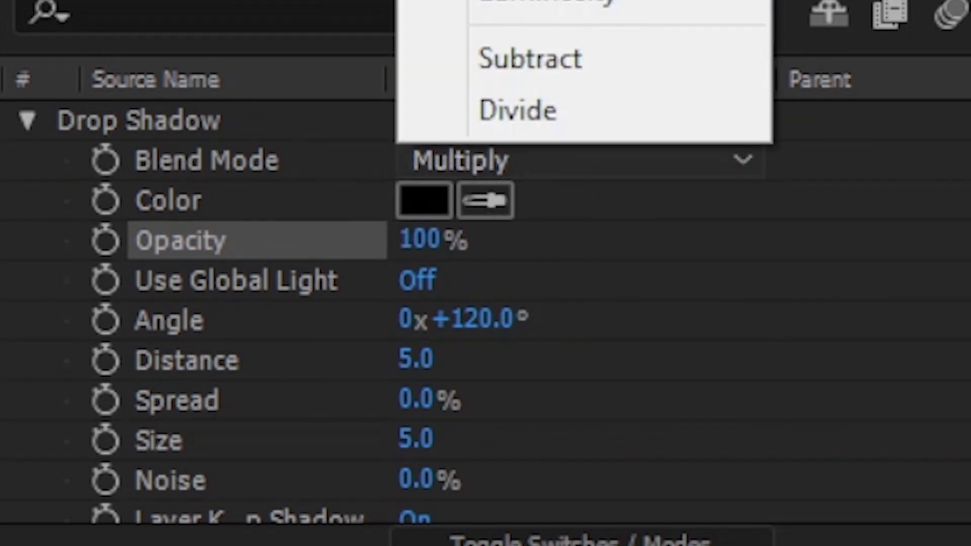
pyautogui.click(530, 2)
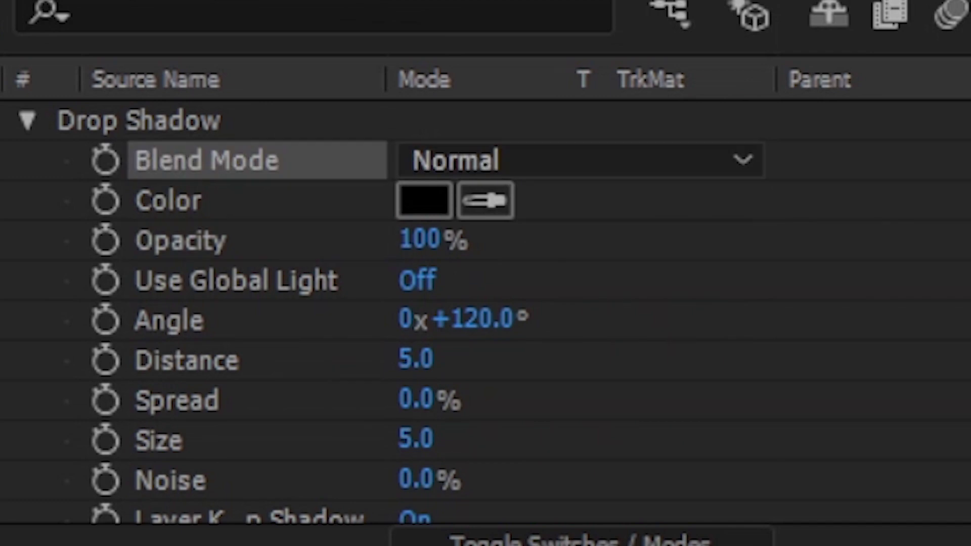
# - Set the drop shadow Size to 7 and Angle to 125°
pyautogui.click(834, 334)
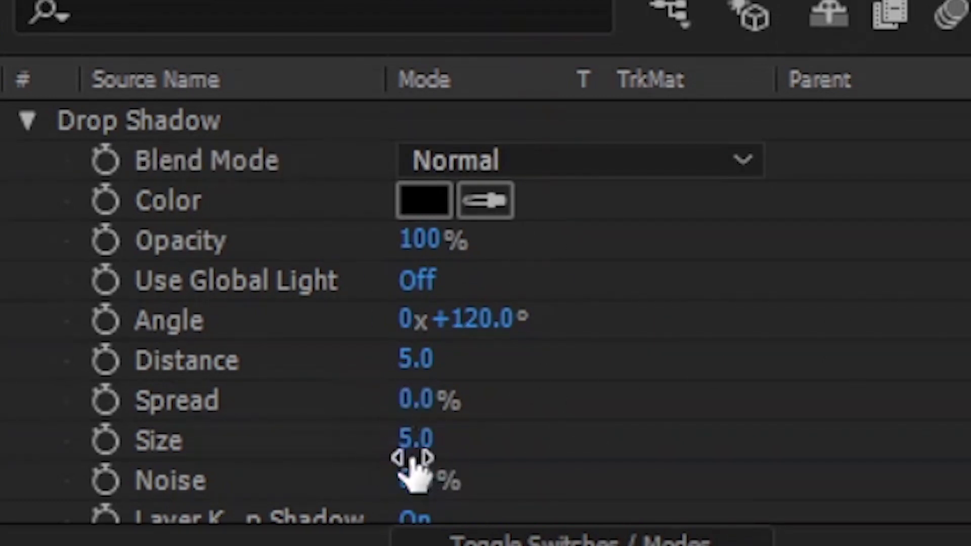
pyautogui.moveTo(414, 450); pyautogui.dragTo(442, 443)
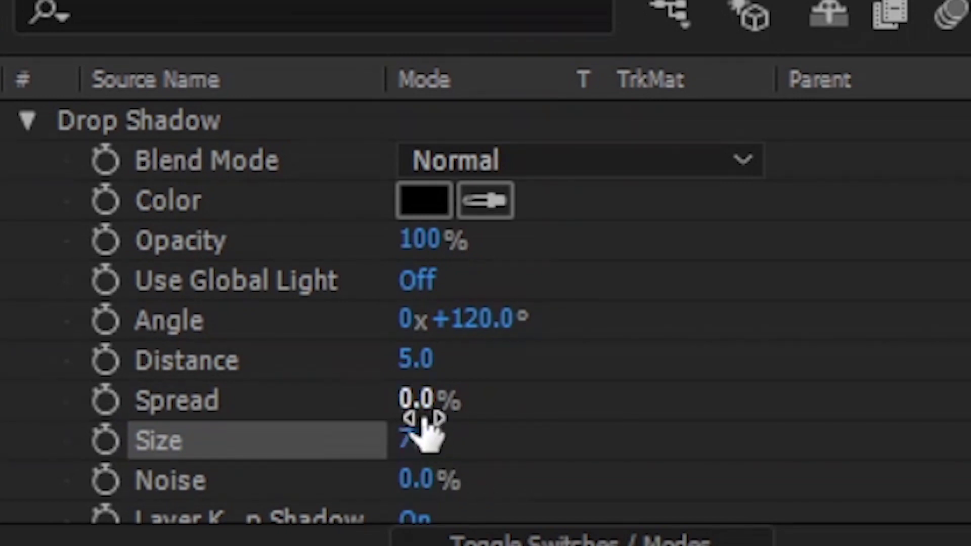
pyautogui.moveTo(478, 345); pyautogui.dragTo(489, 346)
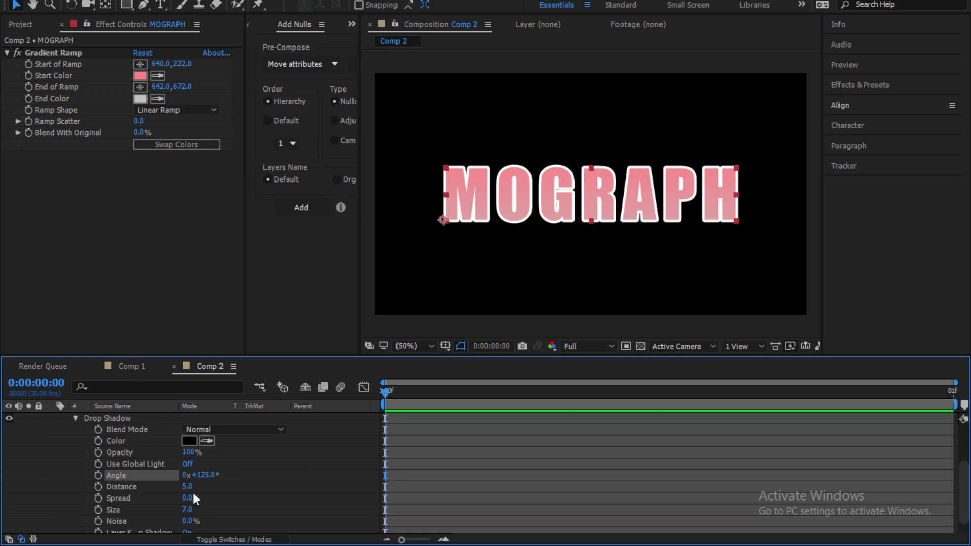
pyautogui.moveTo(963, 489); pyautogui.dragTo(962, 521)
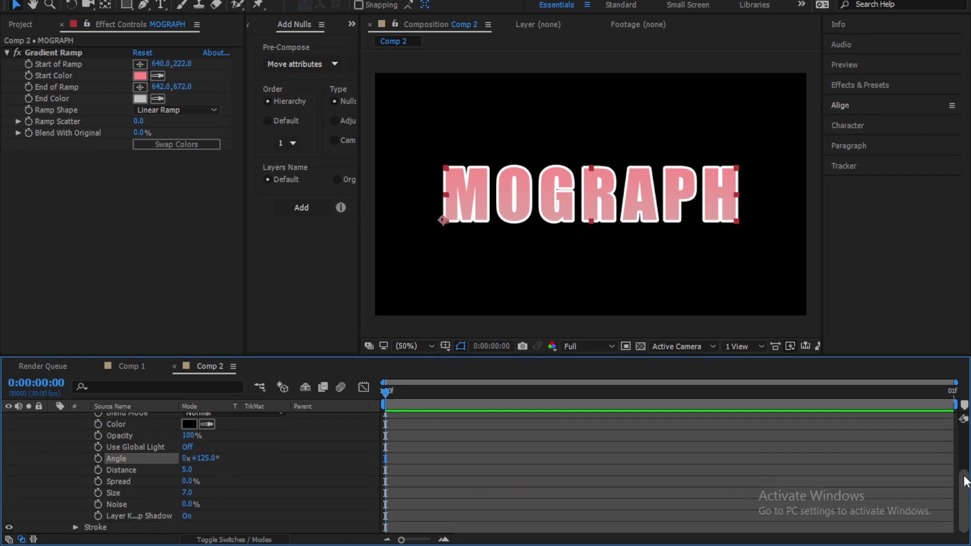
pyautogui.scroll(4, 444, 497)
# - Collapse the Drop Shadow group in the MOGRAPH layer's timeline styles
pyautogui.click(76, 475)
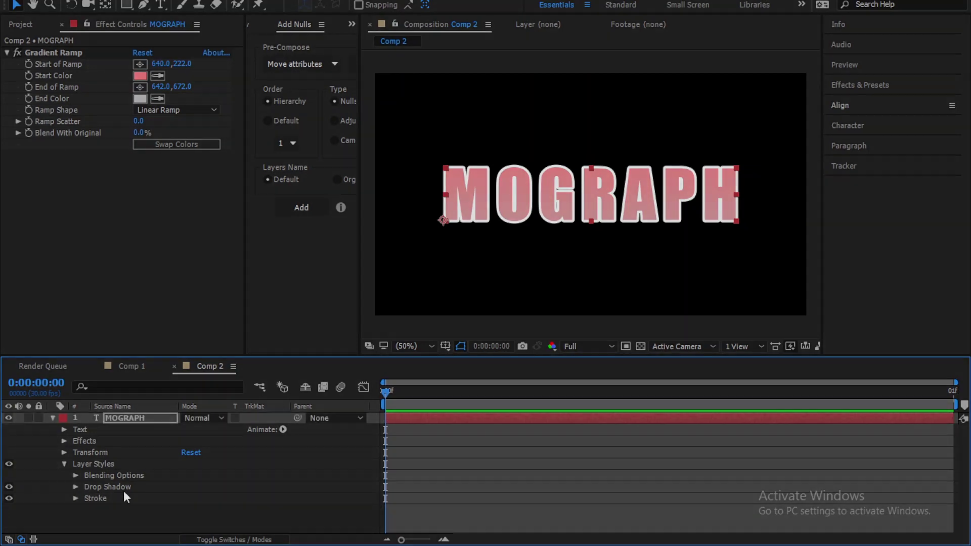